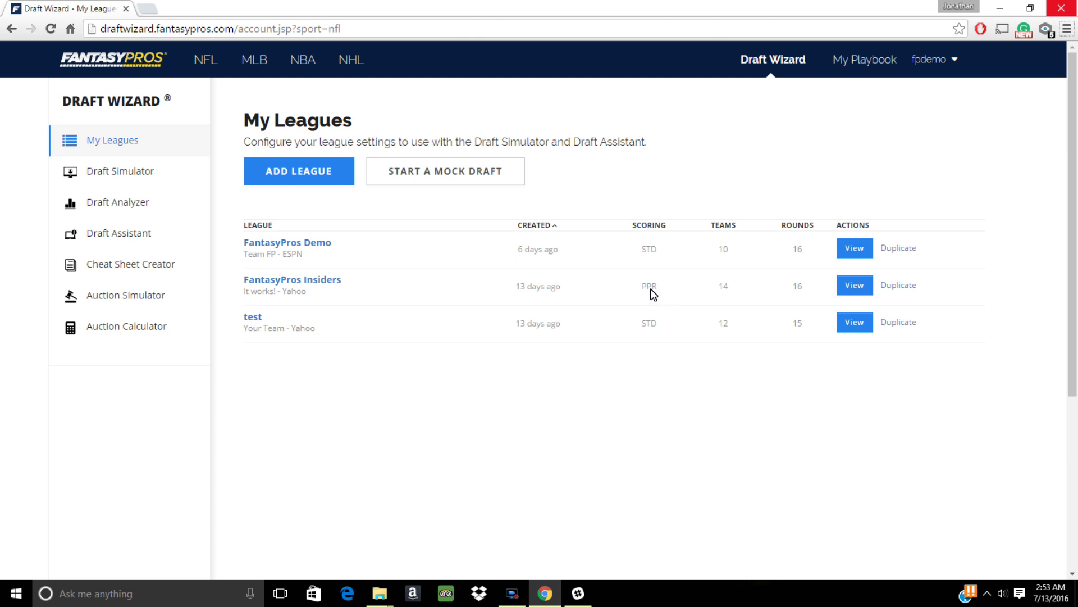
# - Open the FantasyPros Demo league's settings from the Draft Assistant section
pyautogui.click(123, 237)
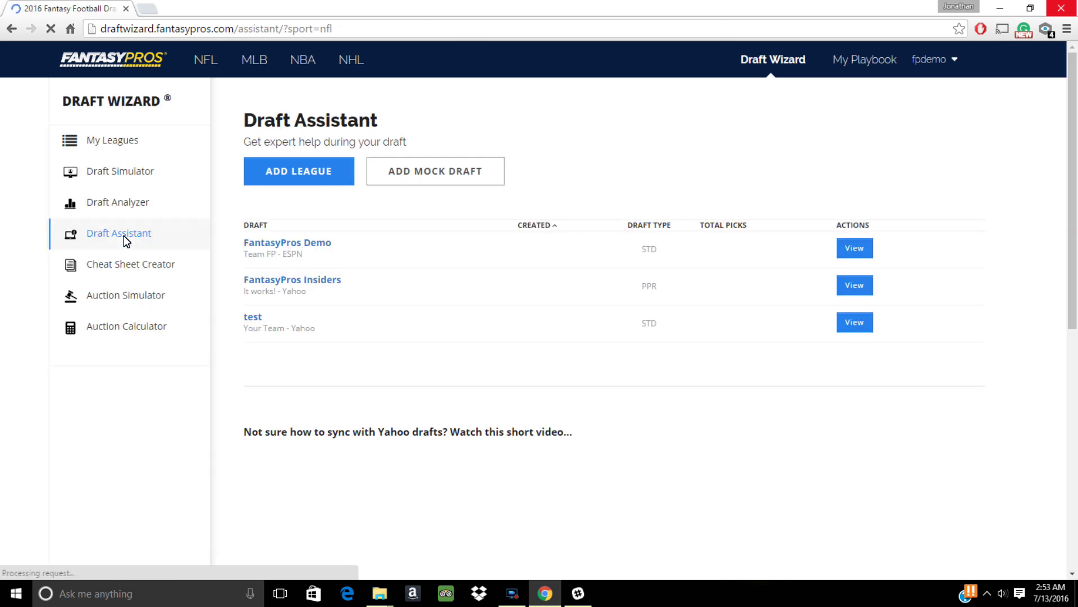
pyautogui.click(848, 248)
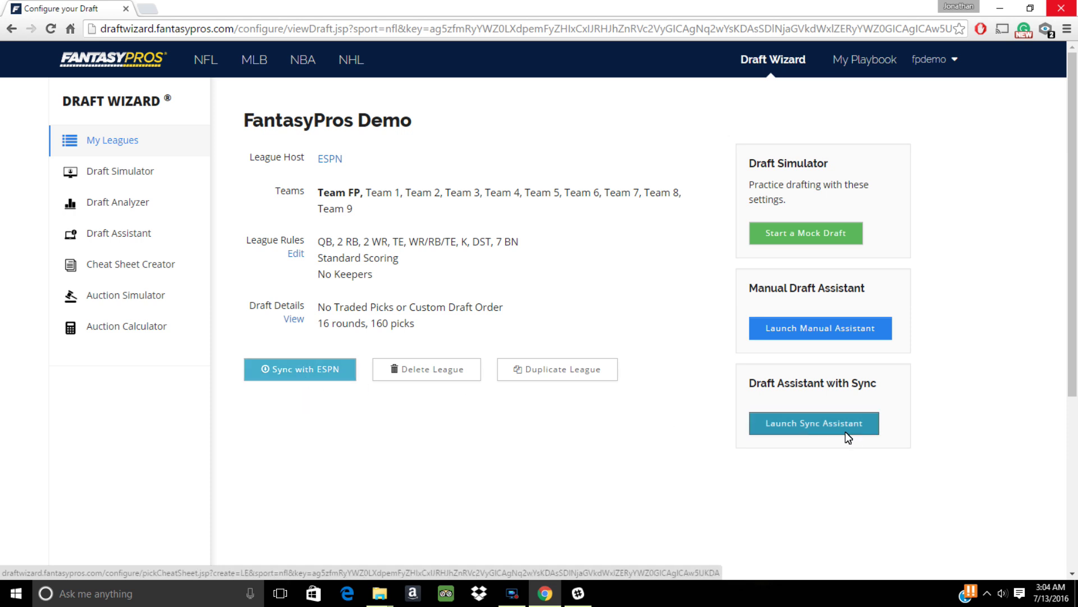
# - Launch the ESPN sync assistant with the FantasyPros Demo Cheat Sheet instead of Latest FantasyPros ECR
pyautogui.click(843, 430)
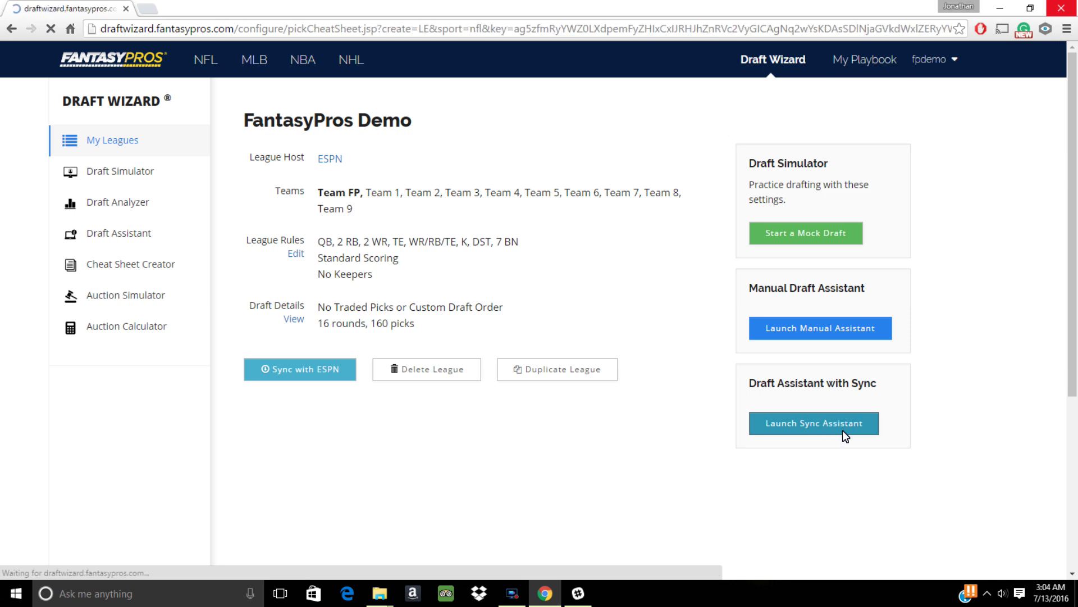
pyautogui.click(369, 216)
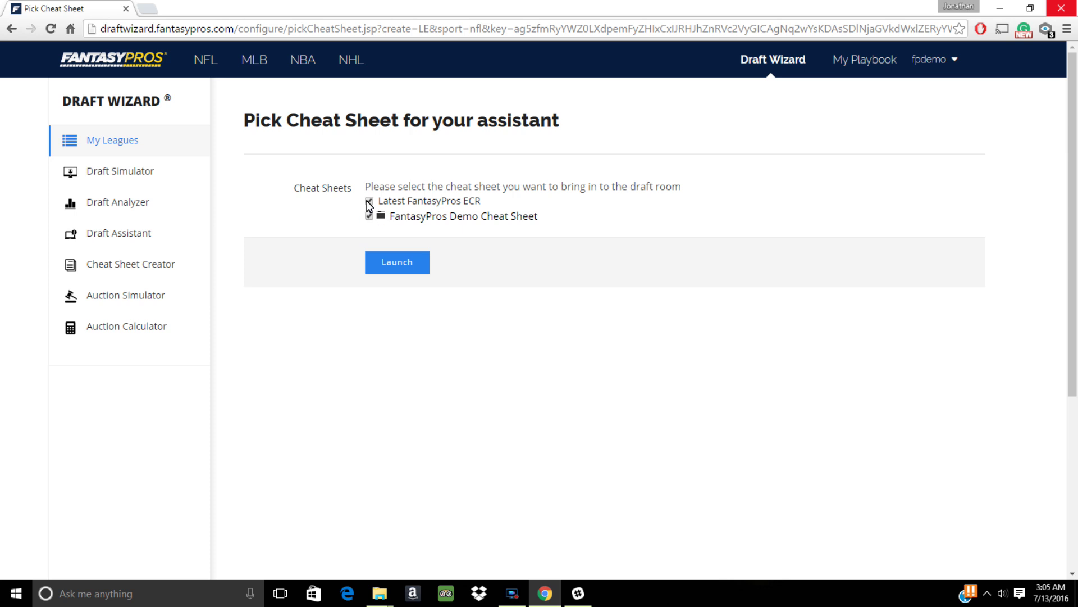
pyautogui.click(369, 202)
pyautogui.click(378, 259)
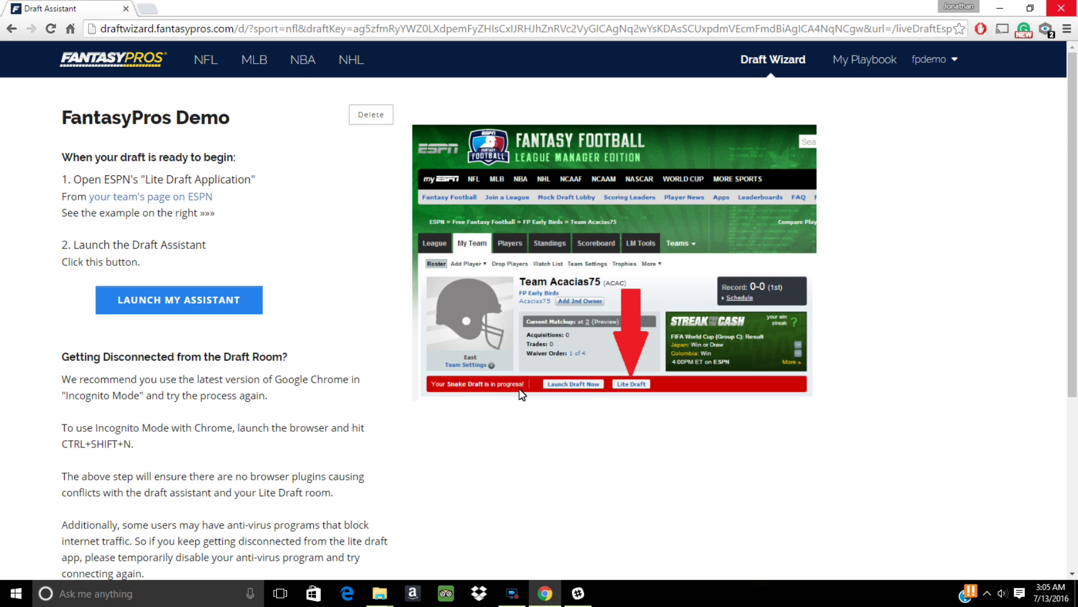
# - Launch the Washington Mock 190311 live assistant and dock its window on the screen's left half
pyautogui.click(217, 312)
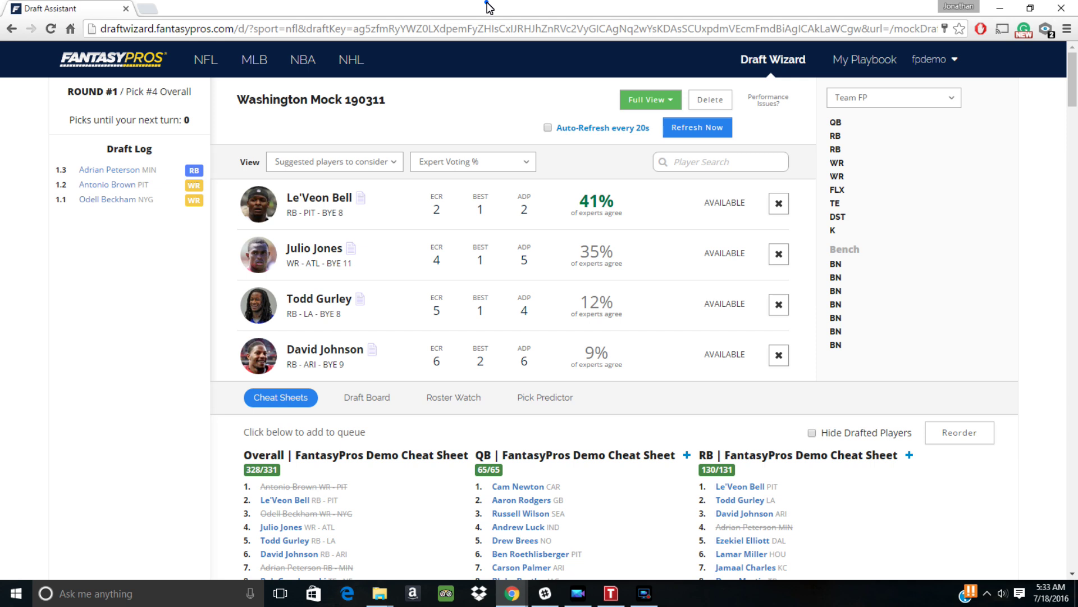
pyautogui.moveTo(489, 7); pyautogui.dragTo(2, 78)
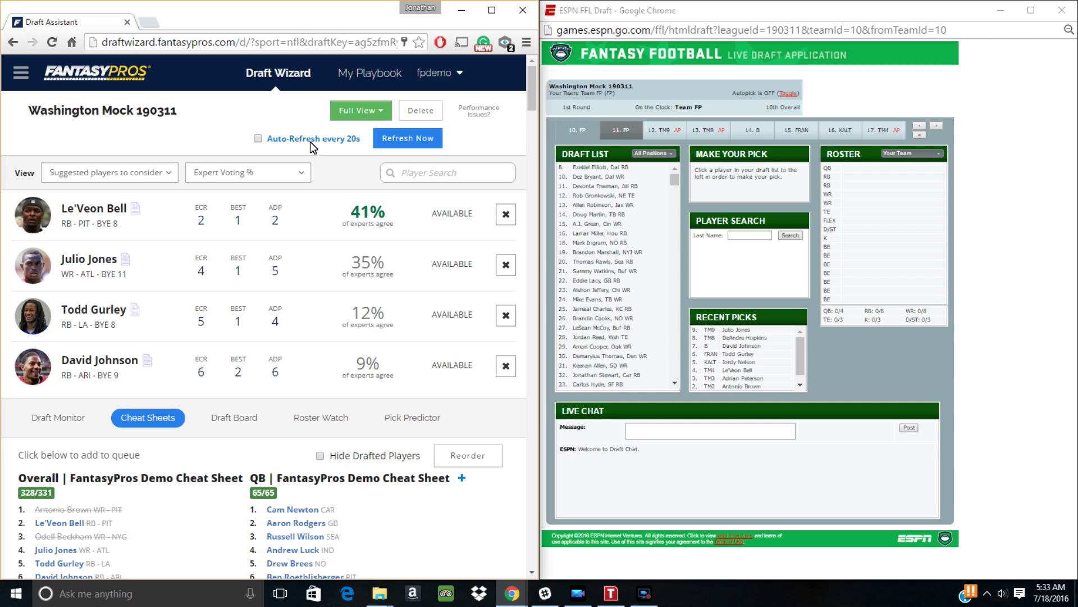
# - Draft Ezekiel Elliott for Team FP from ESPN's Draft Monitor and resync the assistant
pyautogui.click(384, 142)
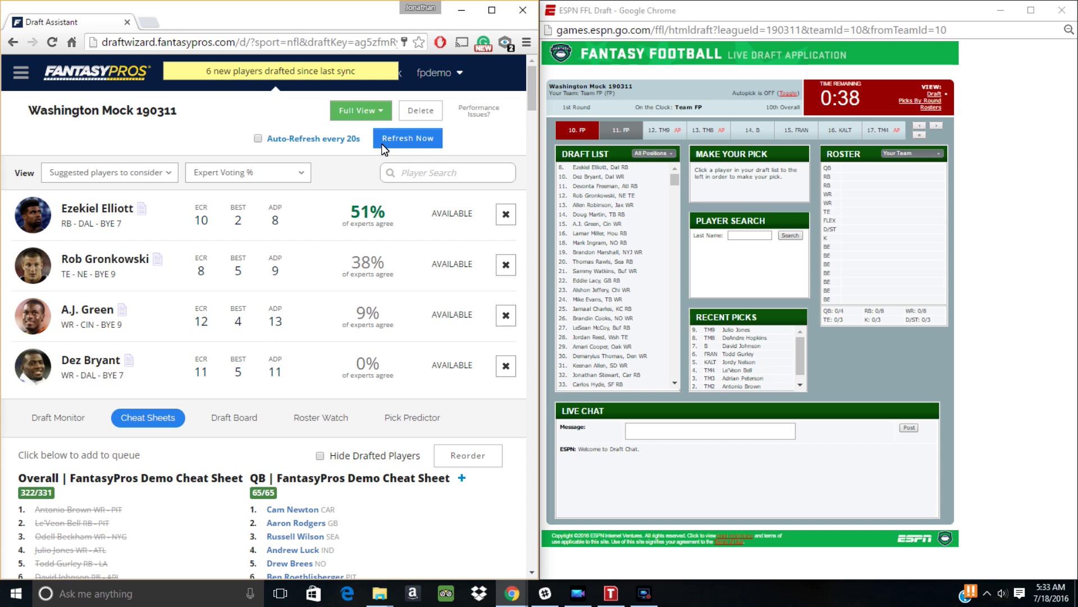
pyautogui.click(66, 418)
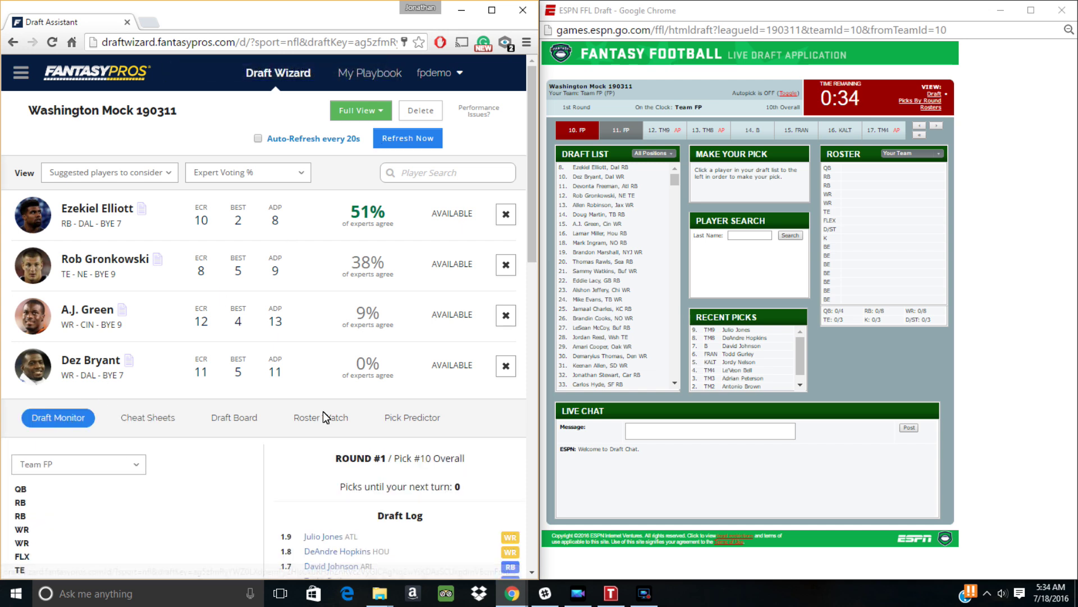
pyautogui.click(615, 168)
pyautogui.click(737, 195)
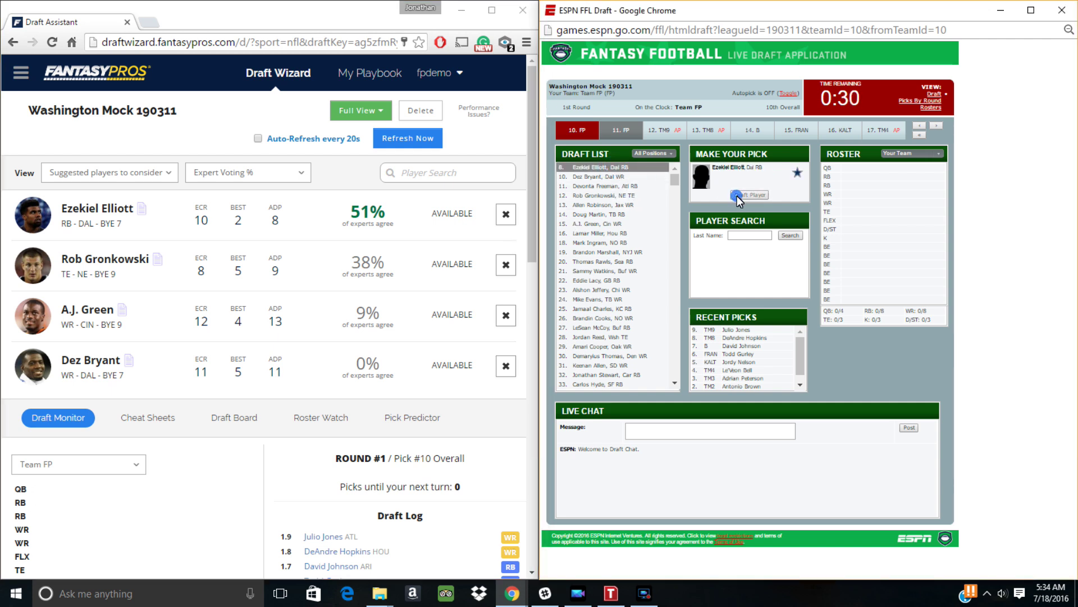
pyautogui.click(737, 196)
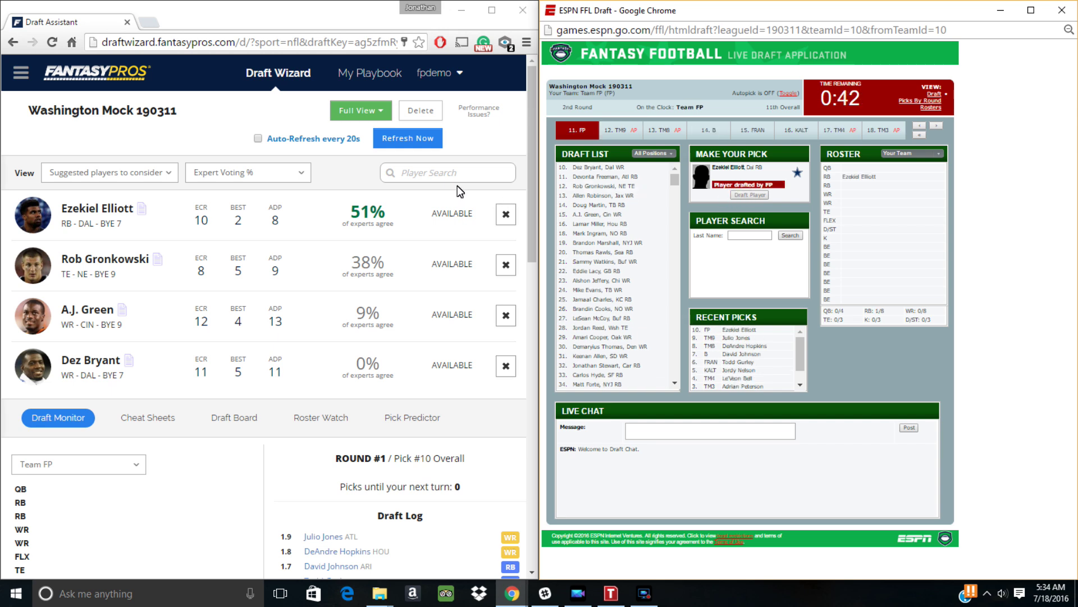
pyautogui.click(423, 144)
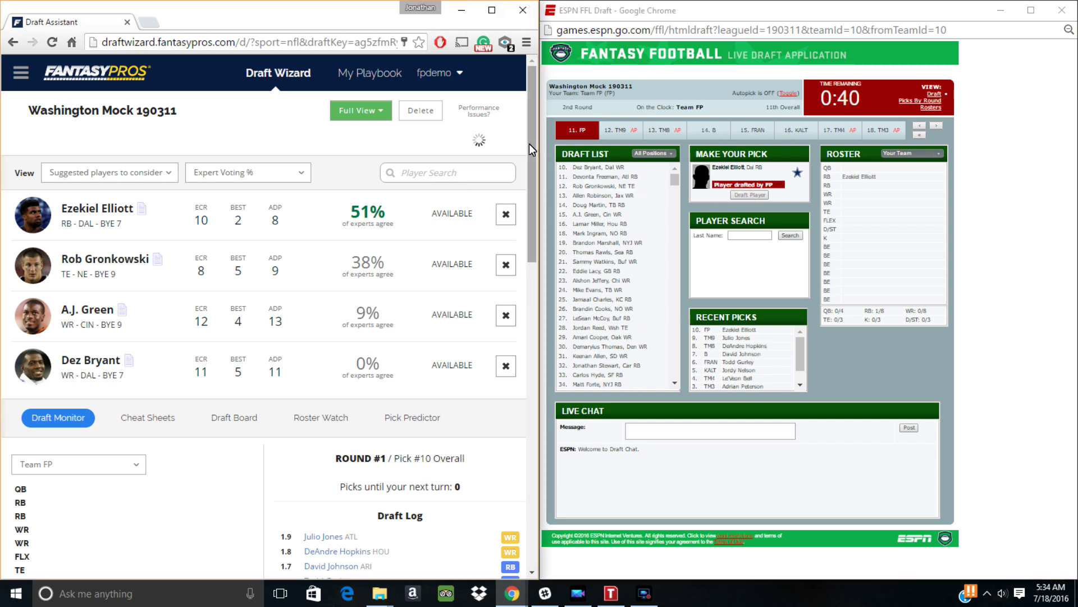
# - Refresh suggestions and browse the player view filters and ranking metric choices
pyautogui.moveTo(529, 144); pyautogui.dragTo(529, 157)
pyautogui.click(442, 100)
pyautogui.click(83, 135)
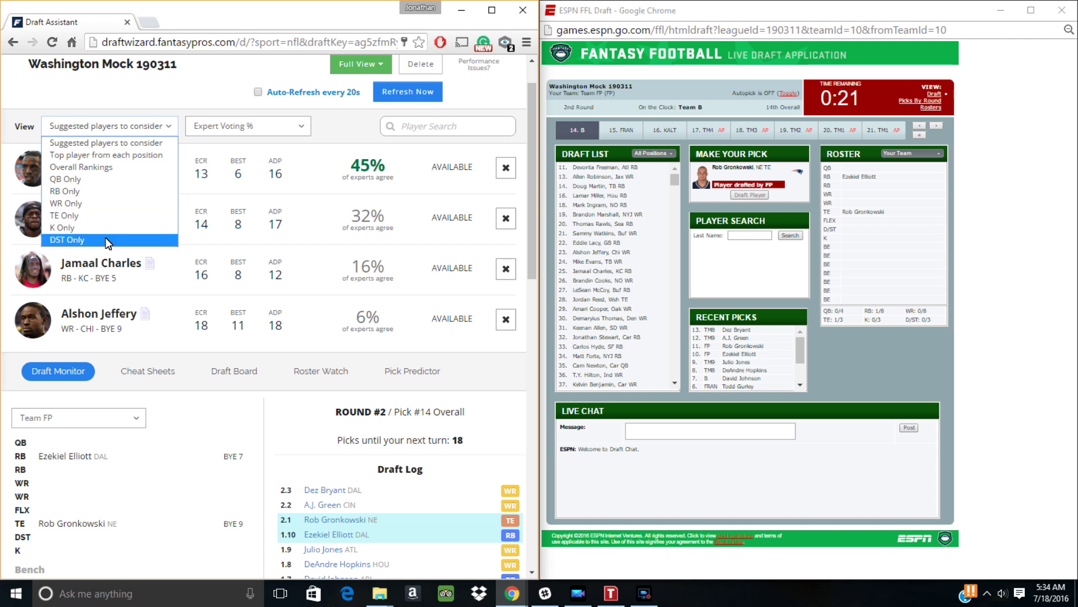
pyautogui.click(285, 132)
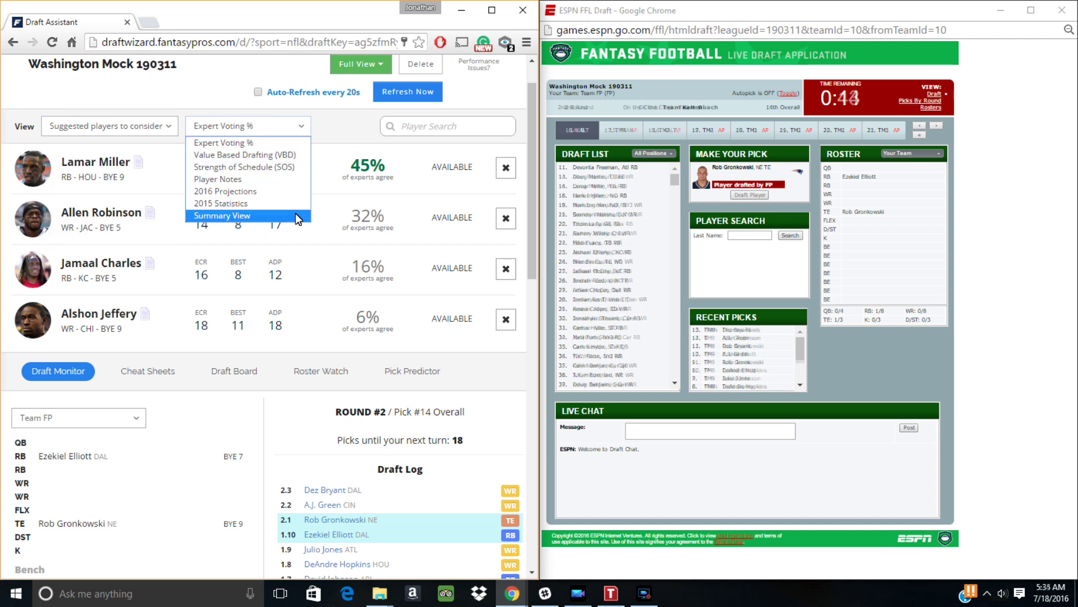
# - Search 'ingra' and add Mark Ingram to the suggested players
pyautogui.click(437, 130)
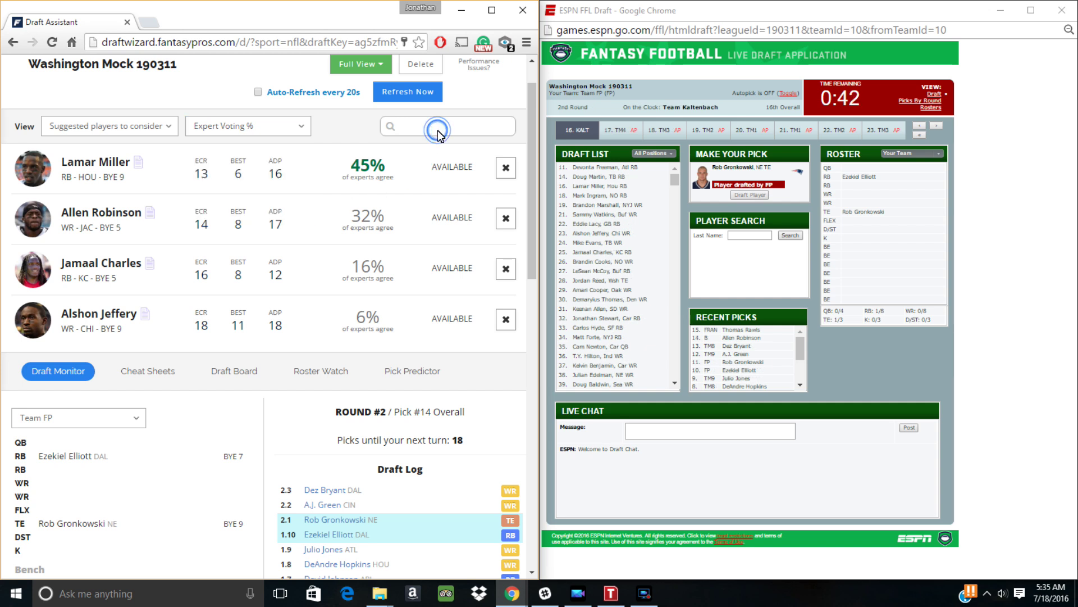
pyautogui.write('ingra')
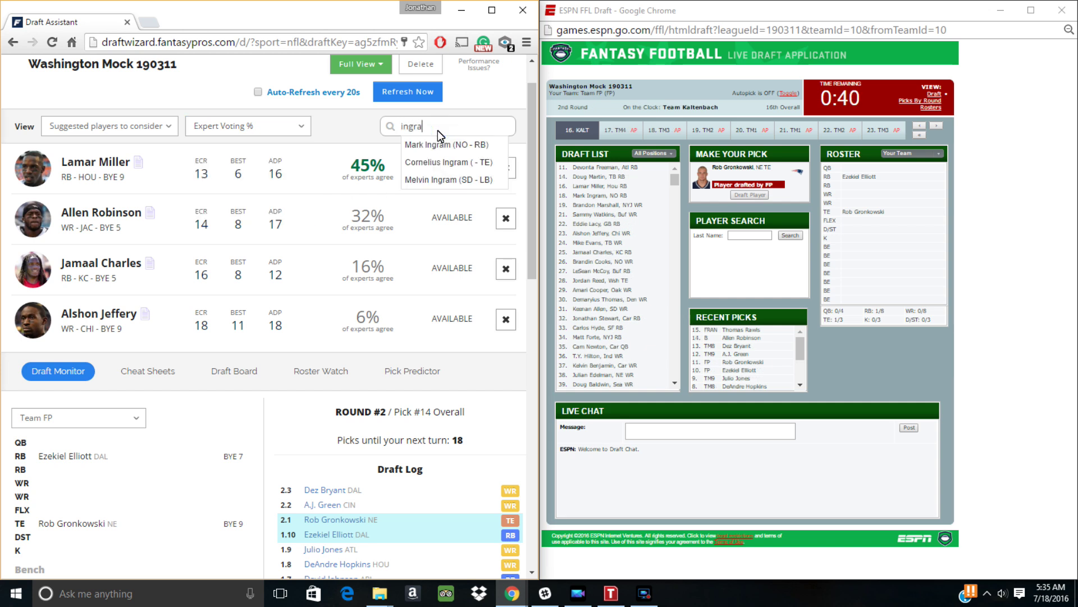
pyautogui.click(437, 142)
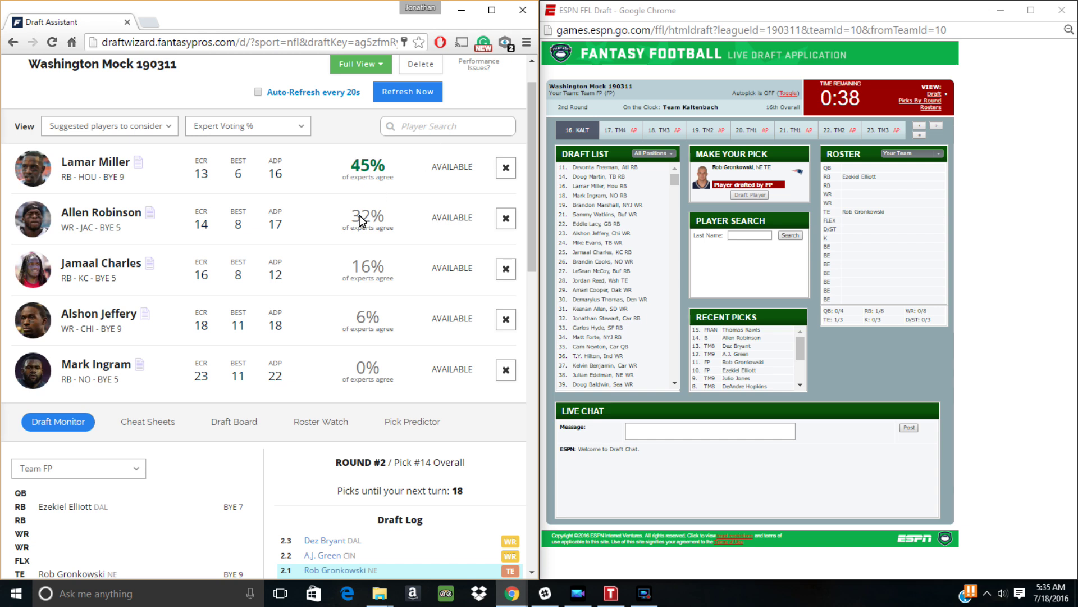
# - Dismiss Alshon Jeffery from the suggestions for this round
pyautogui.click(497, 322)
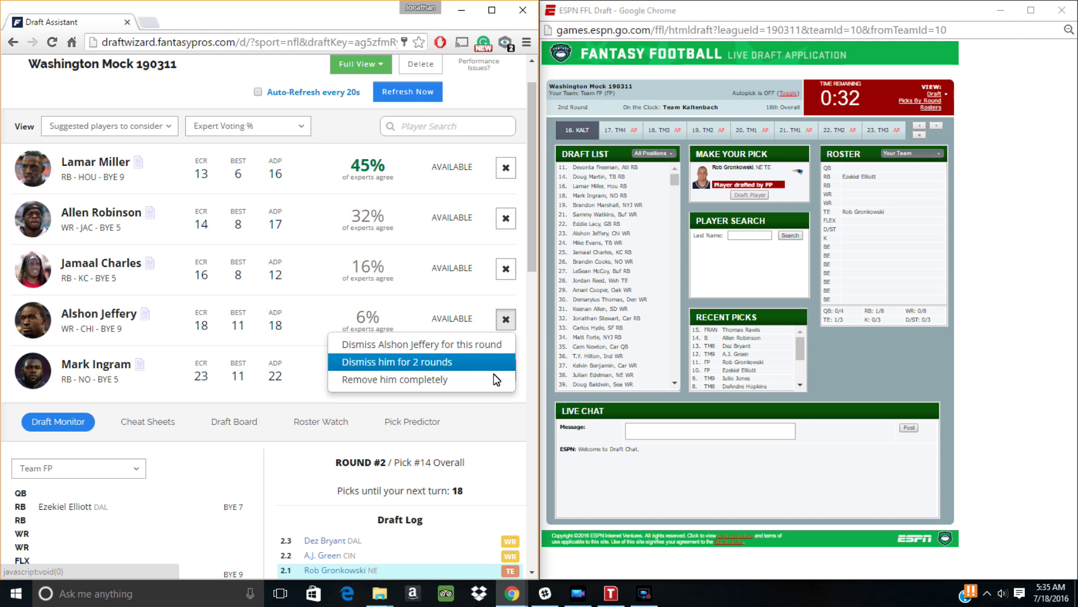
pyautogui.click(503, 344)
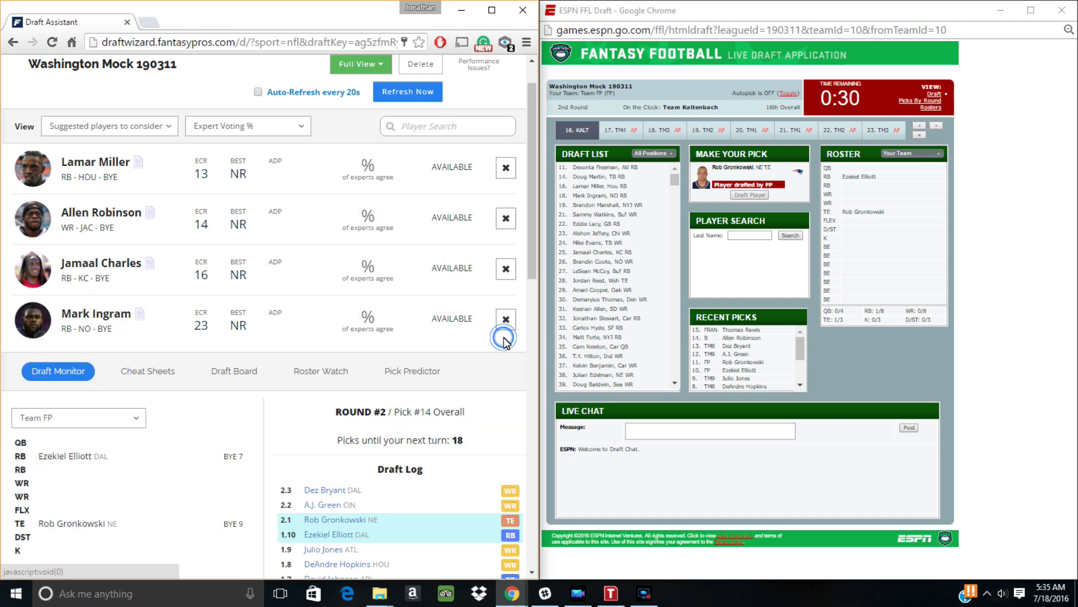
pyautogui.scroll(1, 455, 308)
pyautogui.click(371, 112)
# - Switch to Queue Only View and back to Full View, then view Pick Predictor and Roster Watch
pyautogui.click(354, 139)
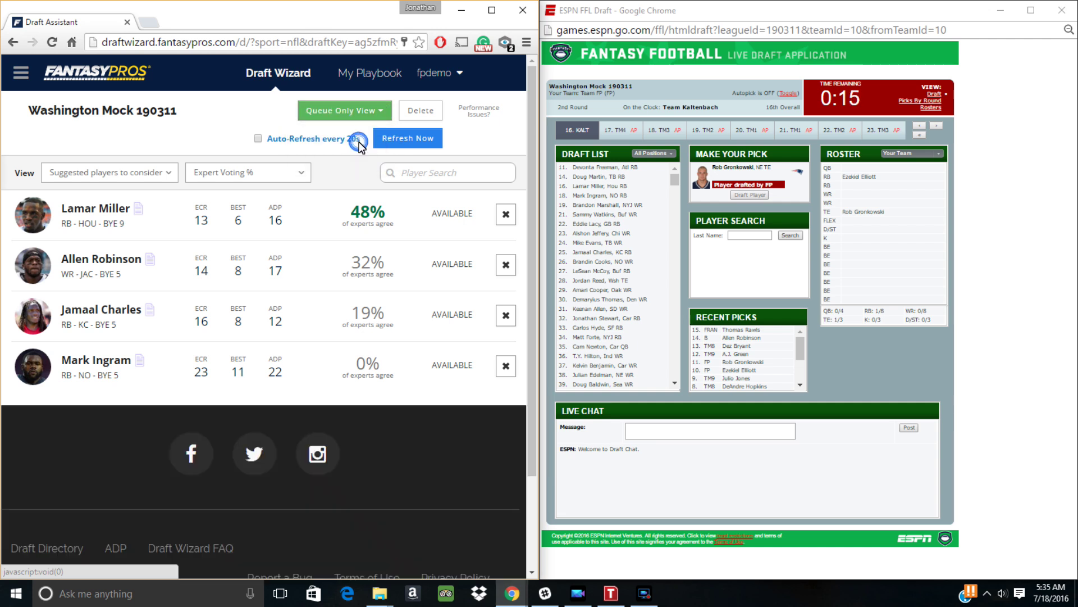
pyautogui.click(364, 109)
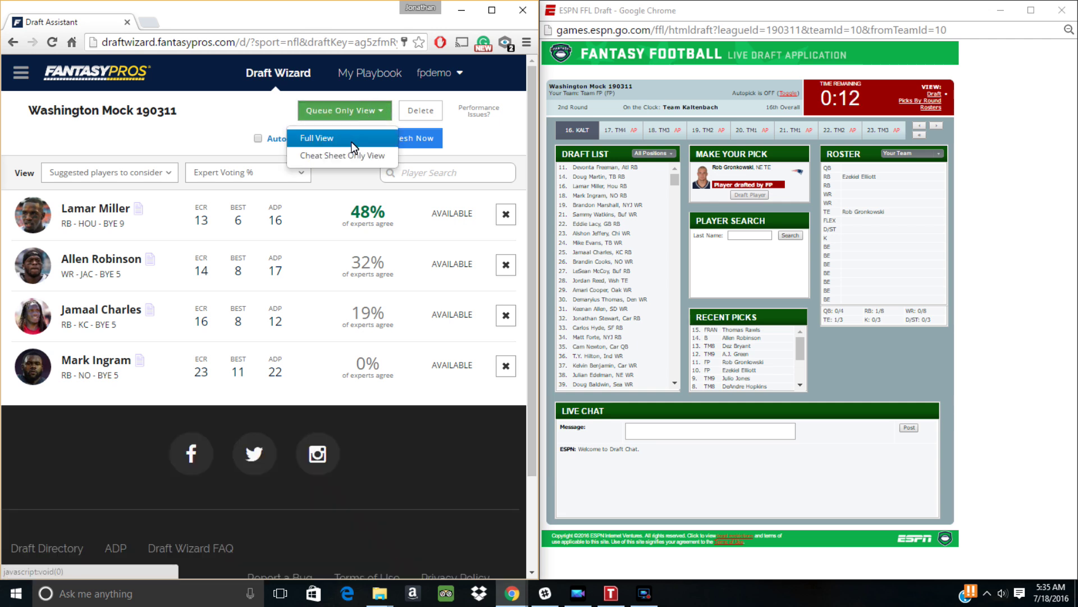
pyautogui.click(345, 155)
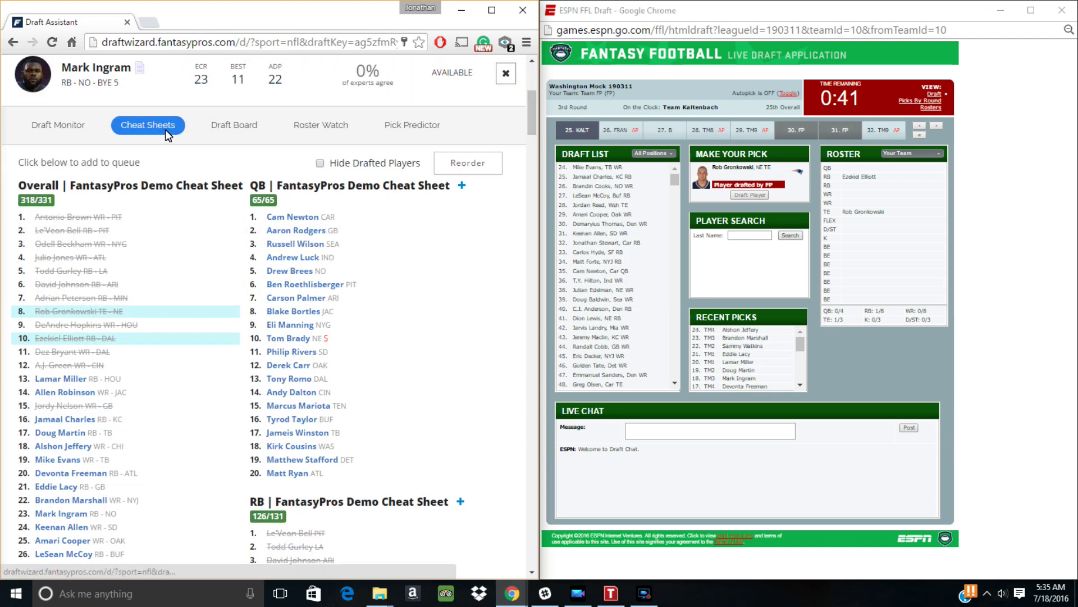
pyautogui.click(406, 125)
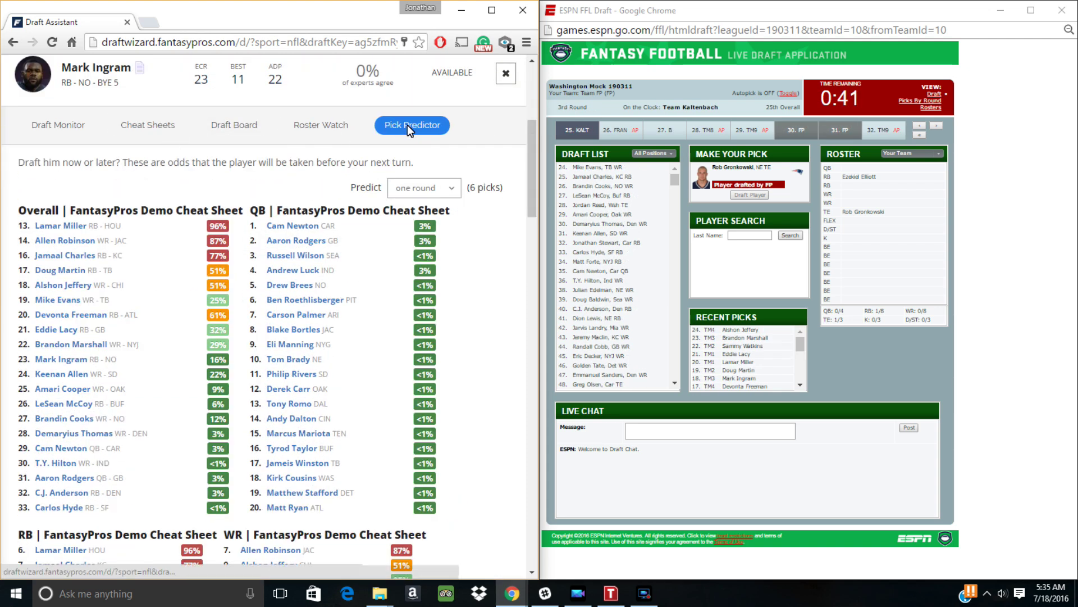
pyautogui.click(341, 122)
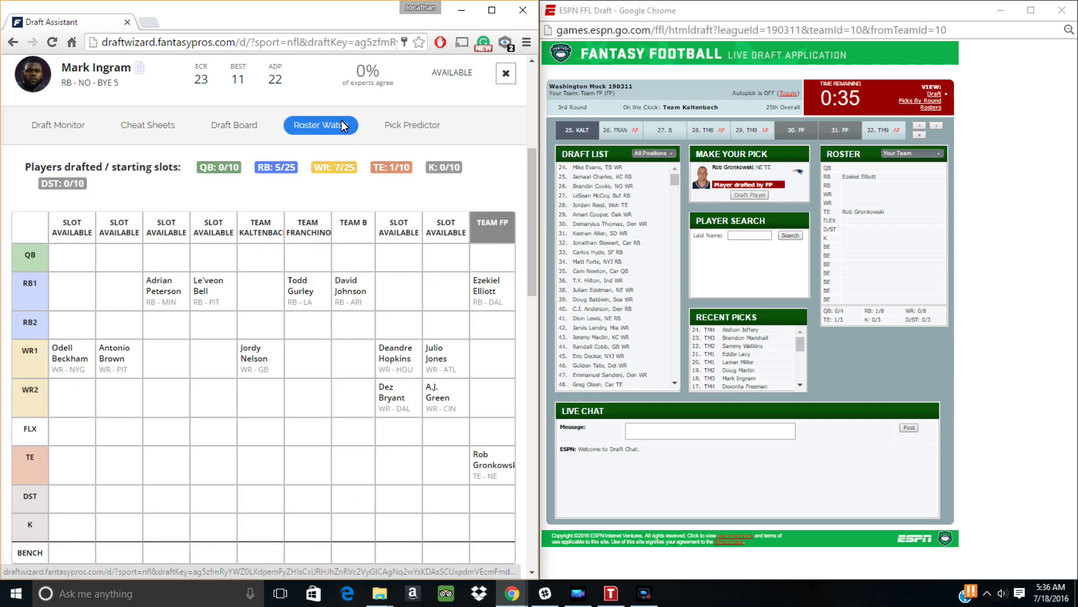